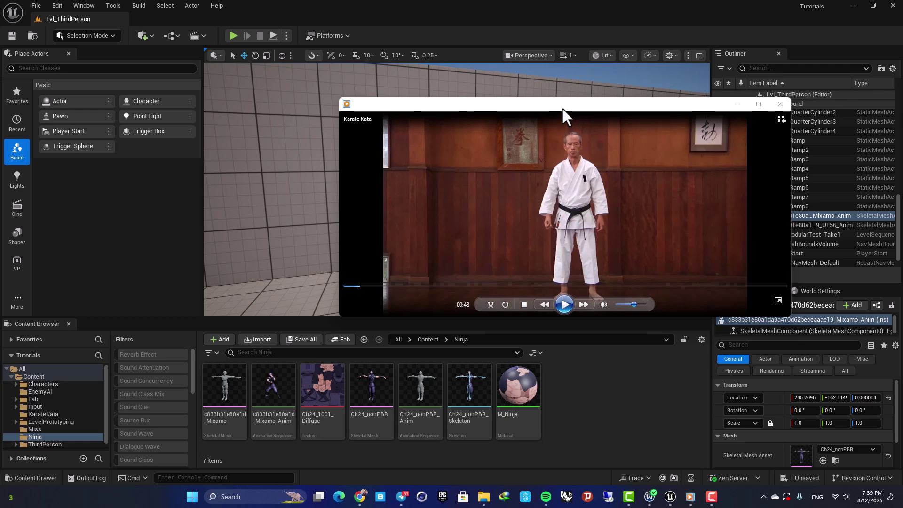
# - Inspect the mannequin and ninja characters in the level from several angles
pyautogui.moveTo(563, 107); pyautogui.dragTo(629, 75)
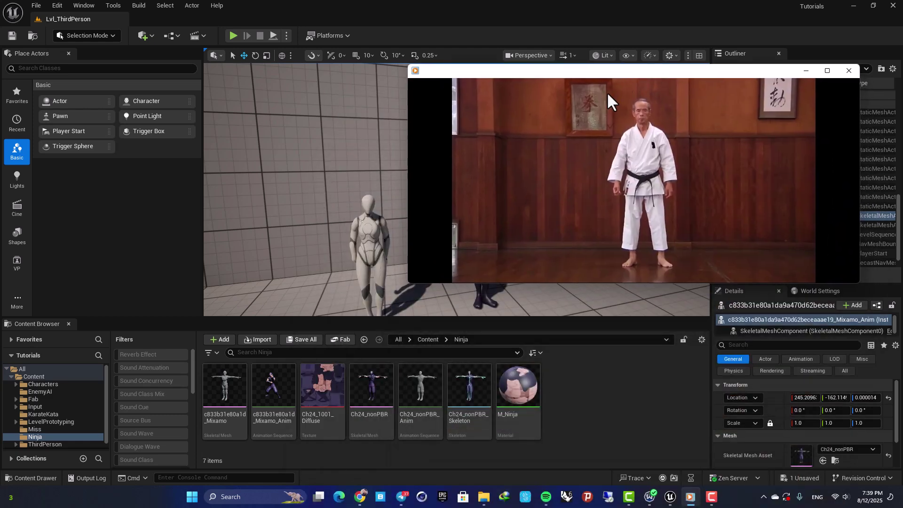
pyautogui.moveTo(351, 202); pyautogui.dragTo(377, 181, button='right')
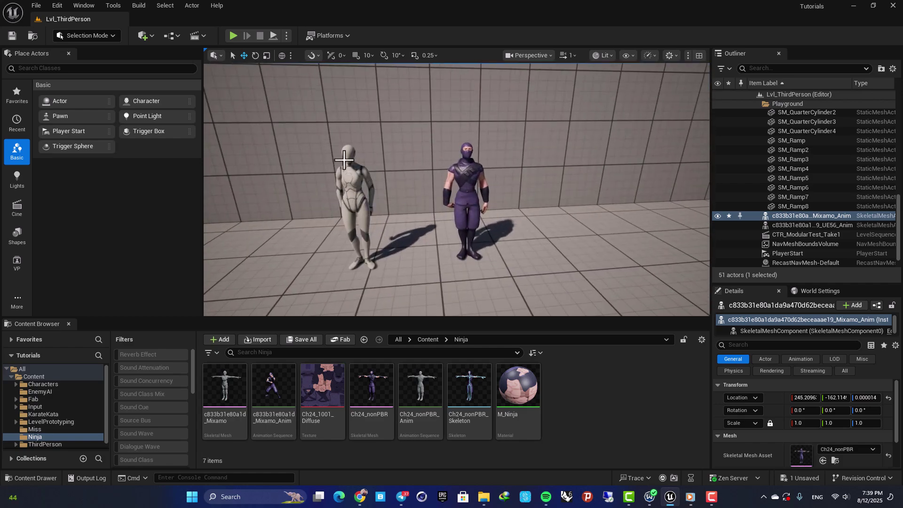
pyautogui.moveTo(452, 176)
pyautogui.mouseDown(button='right')
pyautogui.moveTo(414, 189)
pyautogui.moveTo(437, 174)
pyautogui.moveTo(452, 185)
pyautogui.mouseUp(button='right')
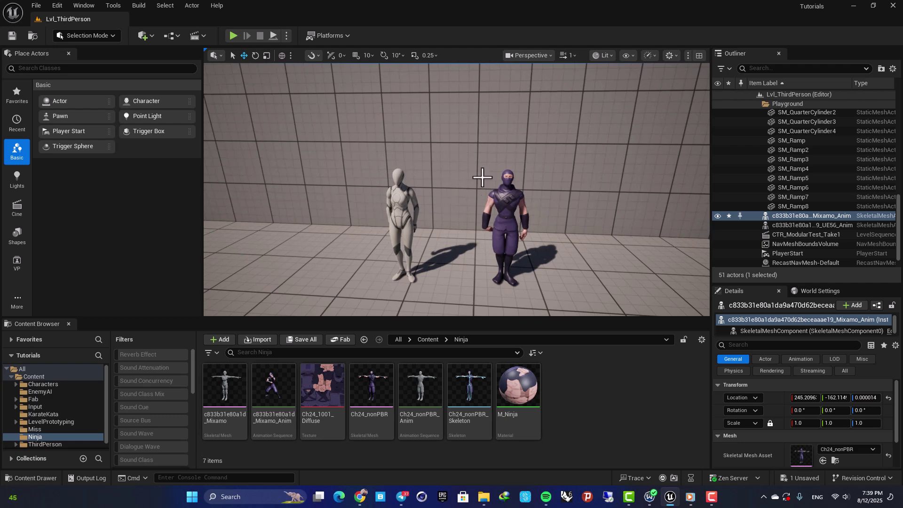
pyautogui.moveTo(481, 236); pyautogui.dragTo(545, 245, button='right')
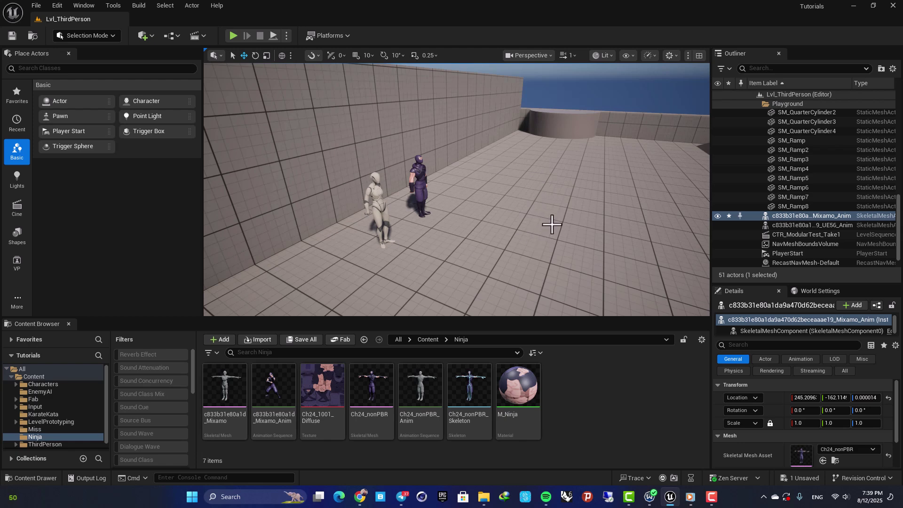
pyautogui.moveTo(551, 225); pyautogui.dragTo(471, 178, button='right')
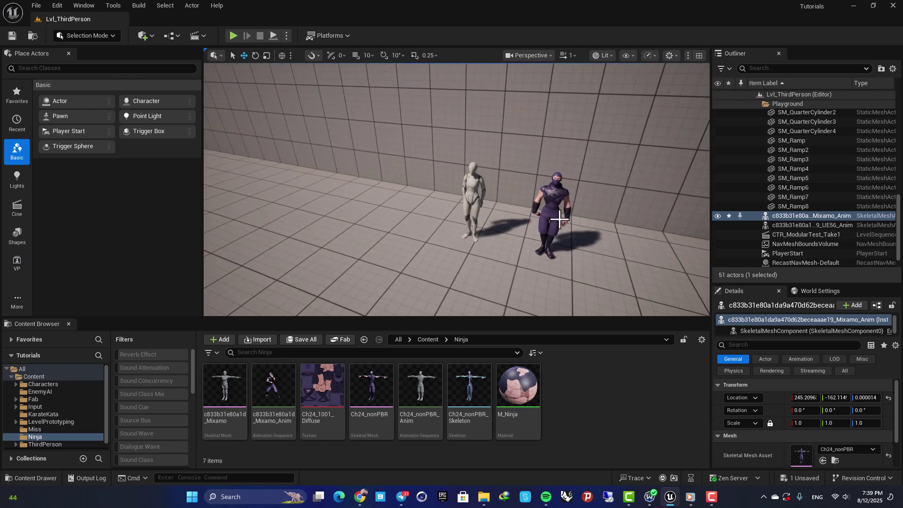
pyautogui.moveTo(538, 228); pyautogui.dragTo(494, 190, button='right')
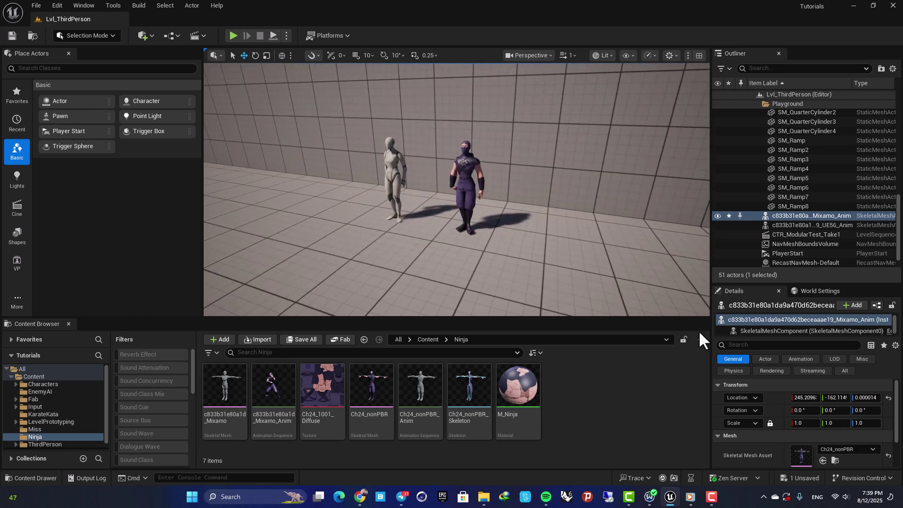
pyautogui.moveTo(555, 263); pyautogui.dragTo(607, 259, button='right')
# - Switch to the media player, play the Karate Kata reference video, and minimize the player
pyautogui.click(692, 498)
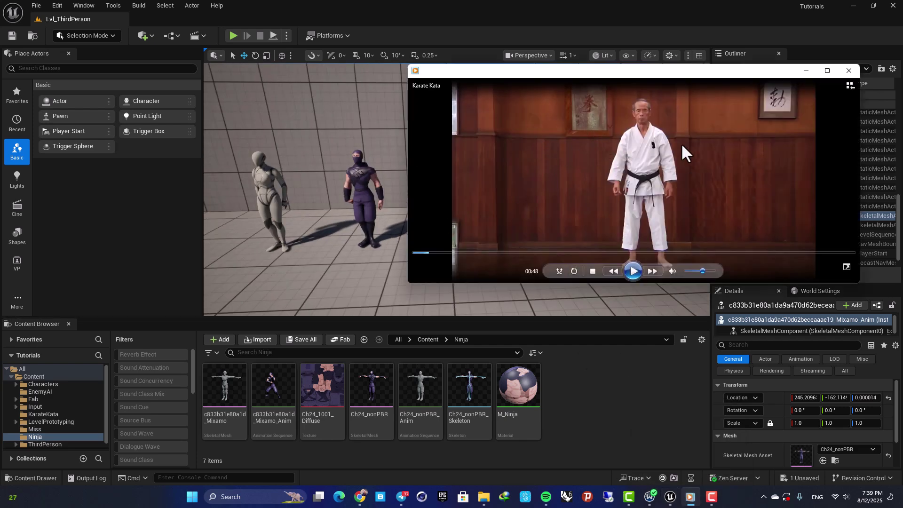
pyautogui.moveTo(347, 175); pyautogui.dragTo(349, 193, button='right')
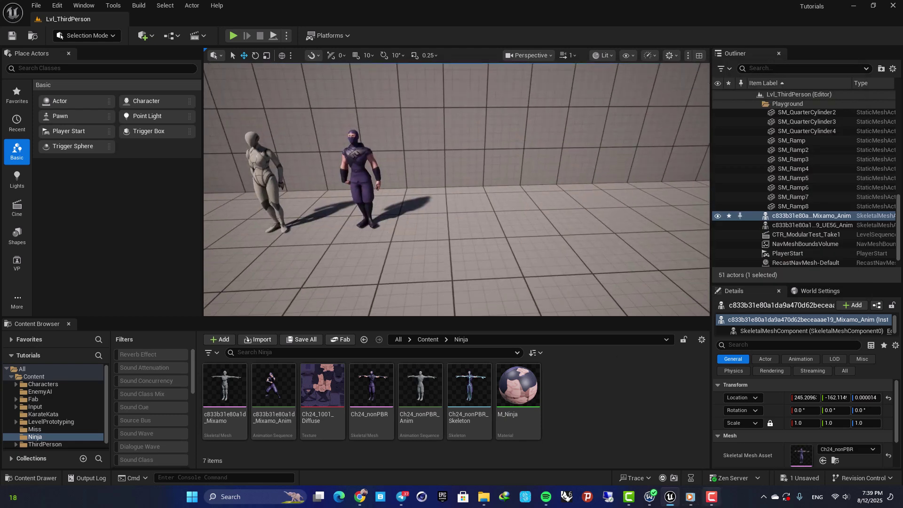
pyautogui.click(691, 497)
pyautogui.click(633, 271)
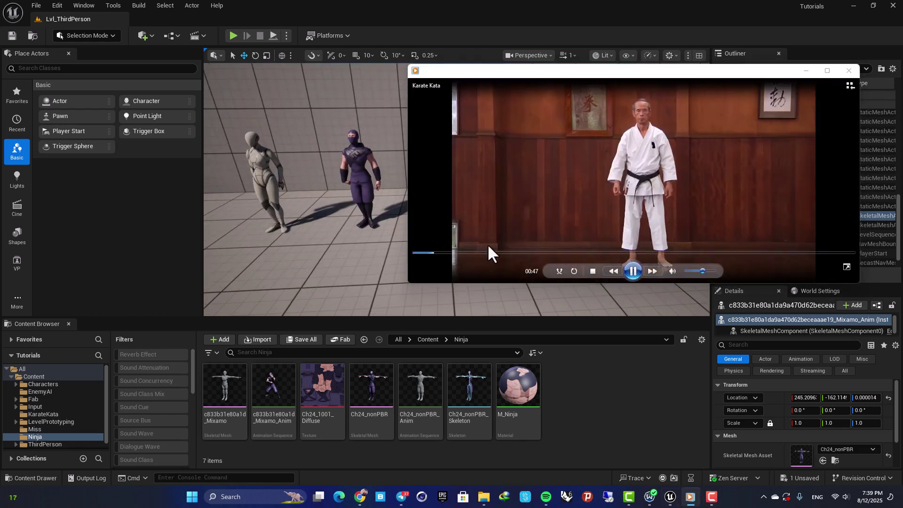
pyautogui.click(554, 253)
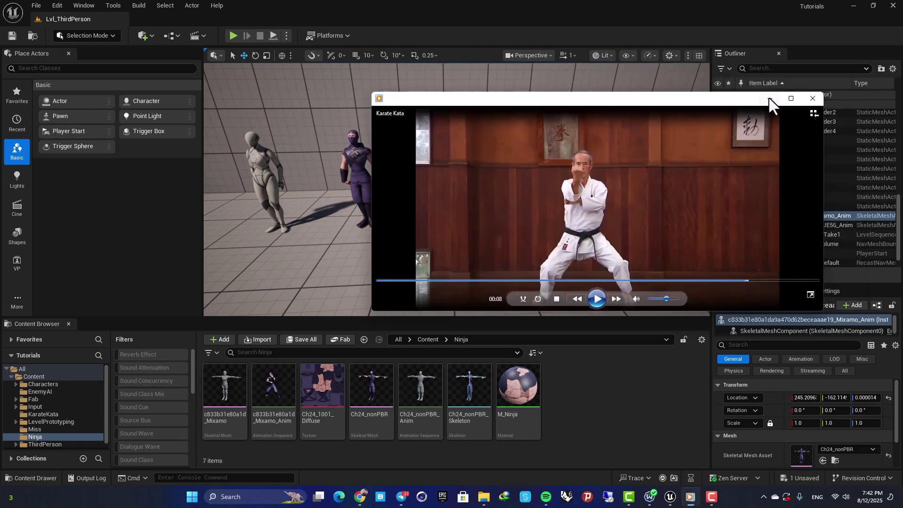
pyautogui.click(770, 98)
# - Run the level in Simulate mode and show the viewport in full screen
pyautogui.moveTo(484, 206); pyautogui.dragTo(507, 231, button='right')
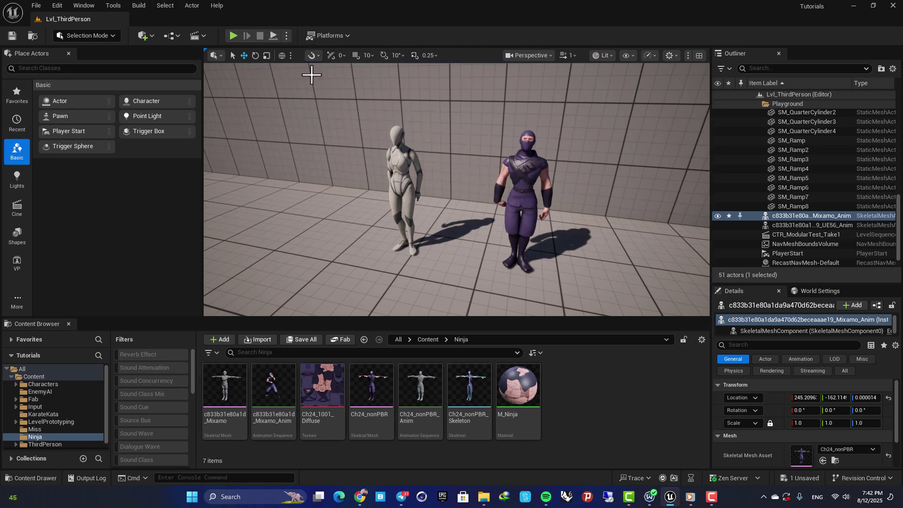
pyautogui.click(287, 35)
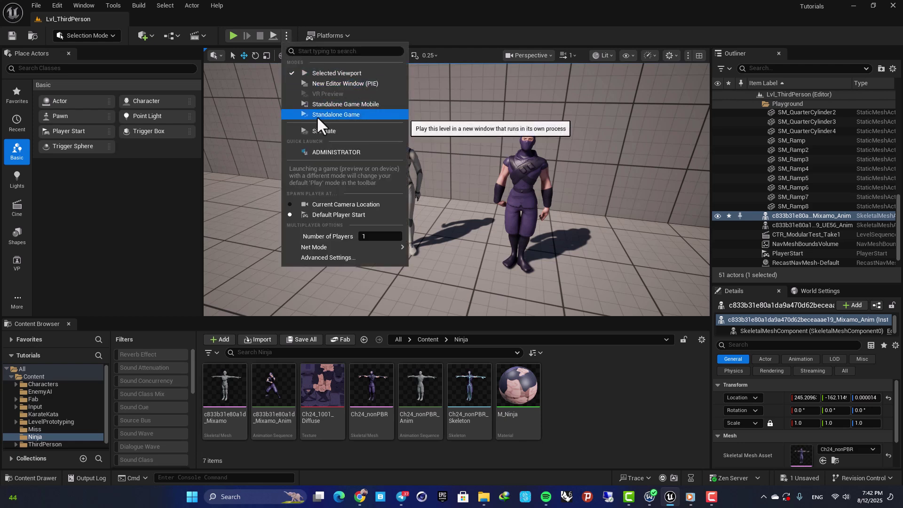
pyautogui.click(312, 131)
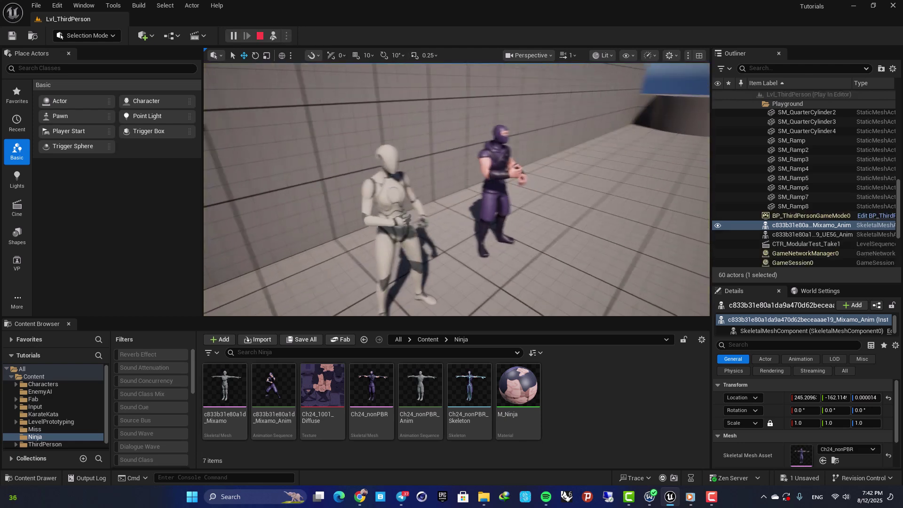
pyautogui.moveTo(457, 189); pyautogui.dragTo(357, 191, button='right')
pyautogui.scroll(-3, 457, 190)
pyautogui.press('F11')
# - Examine the karate animation on the mannequin and ninja from all around, leave full screen, and stop the simulation
pyautogui.moveTo(508, 187)
pyautogui.mouseDown(button='right')
pyautogui.moveTo(451, 182)
pyautogui.moveTo(522, 187)
pyautogui.mouseUp(button='right')
pyautogui.keyDown('alt'); pyautogui.moveTo(452, 260); pyautogui.dragTo(508, 251); pyautogui.keyUp('alt')
pyautogui.moveTo(509, 296)
pyautogui.keyDown('alt'); pyautogui.mouseDown()
pyautogui.moveTo(461, 296)
pyautogui.moveTo(540, 296)
pyautogui.moveTo(517, 297)
pyautogui.mouseUp(); pyautogui.keyUp('alt')
pyautogui.moveTo(518, 297); pyautogui.dragTo(250, 292, button='right')
pyautogui.keyDown('alt'); pyautogui.moveTo(358, 264); pyautogui.dragTo(588, 294); pyautogui.keyUp('alt')
pyautogui.moveTo(470, 291); pyautogui.dragTo(560, 263, button='right')
pyautogui.moveTo(513, 294); pyautogui.dragTo(522, 256, button='right')
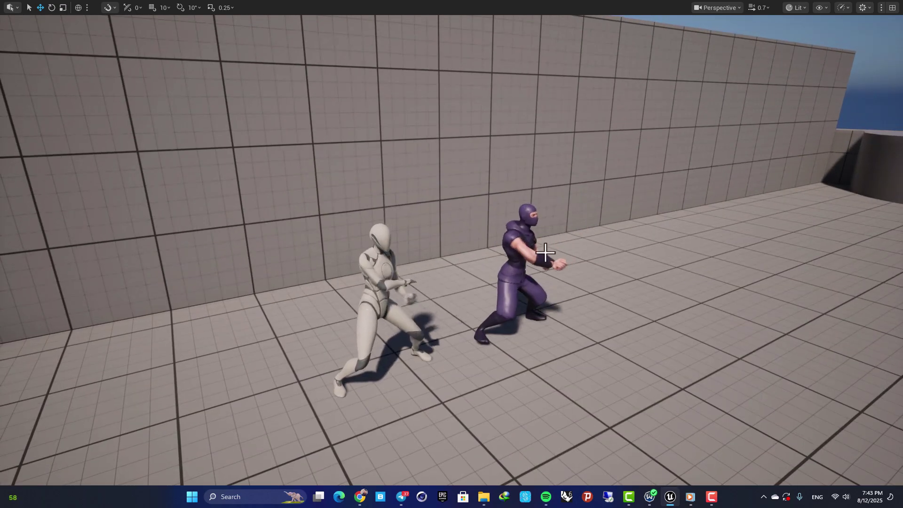
pyautogui.moveTo(573, 269); pyautogui.dragTo(386, 284, button='right')
pyautogui.moveTo(593, 275); pyautogui.dragTo(526, 275, button='right')
pyautogui.moveTo(466, 290)
pyautogui.mouseDown(button='right')
pyautogui.moveTo(527, 306)
pyautogui.moveTo(532, 280)
pyautogui.moveTo(508, 275)
pyautogui.moveTo(452, 295)
pyautogui.mouseUp(button='right')
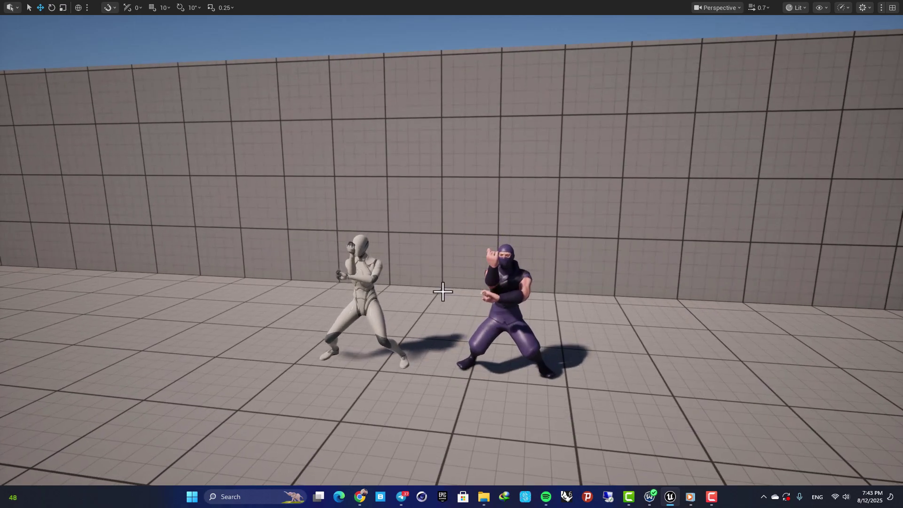
pyautogui.press('F11')
pyautogui.press('Escape')
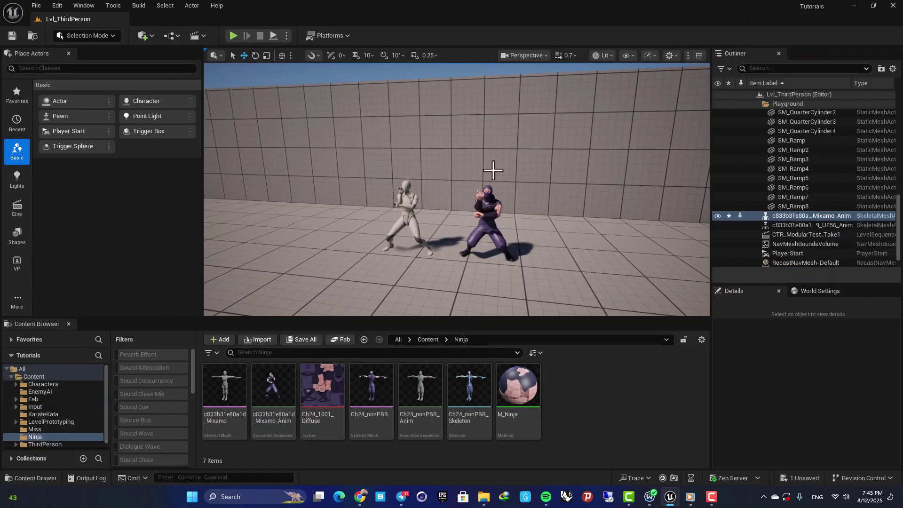
pyautogui.moveTo(398, 209); pyautogui.dragTo(506, 210, button='right')
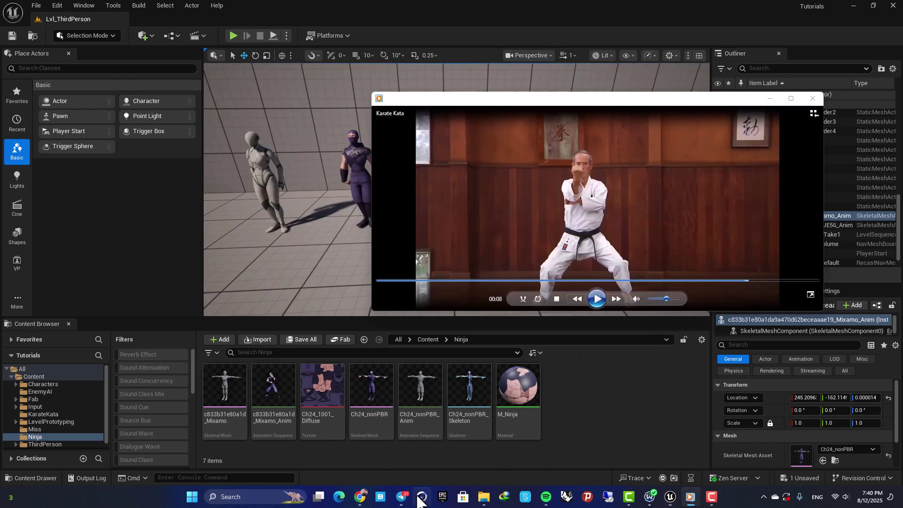
# - Switch to the QuickMagic site in a maximized Chrome window and look through its AIGC and My Project pages
pyautogui.moveTo(360, 497)
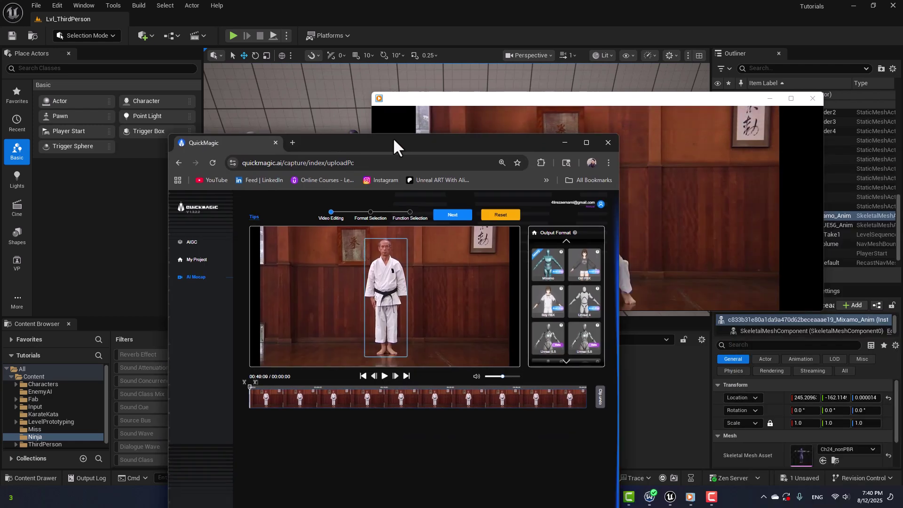
pyautogui.doubleClick(393, 137)
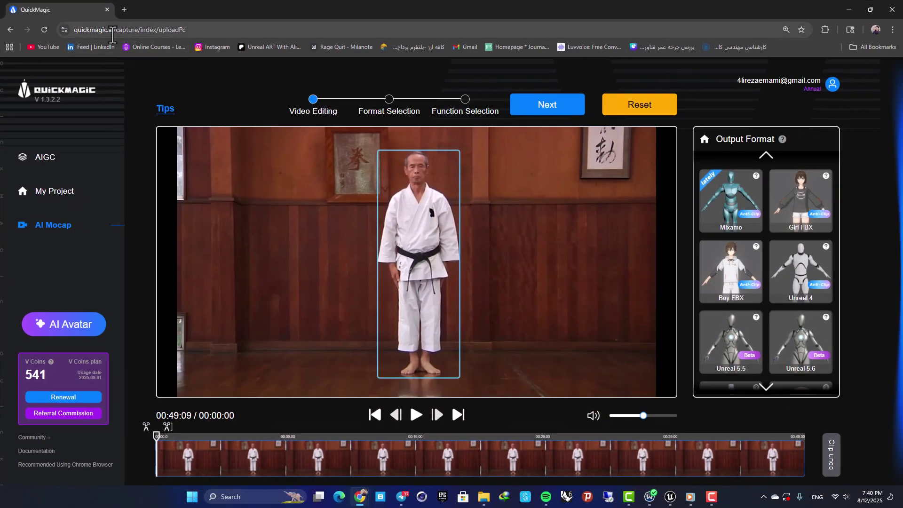
pyautogui.click(115, 34)
pyautogui.click(114, 34)
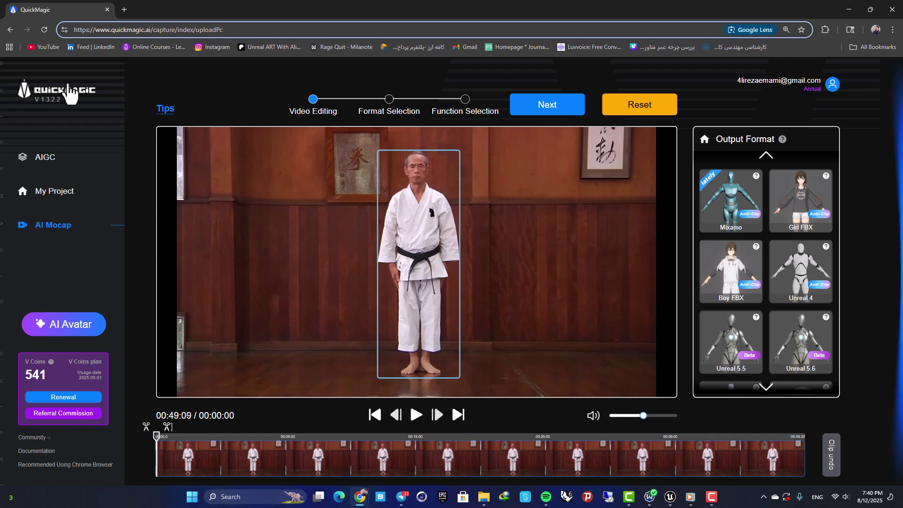
pyautogui.click(51, 159)
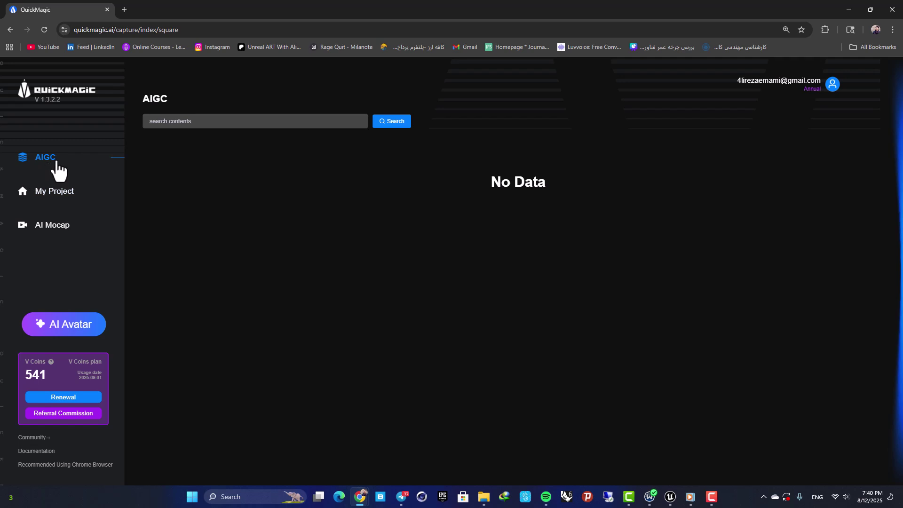
pyautogui.click(54, 193)
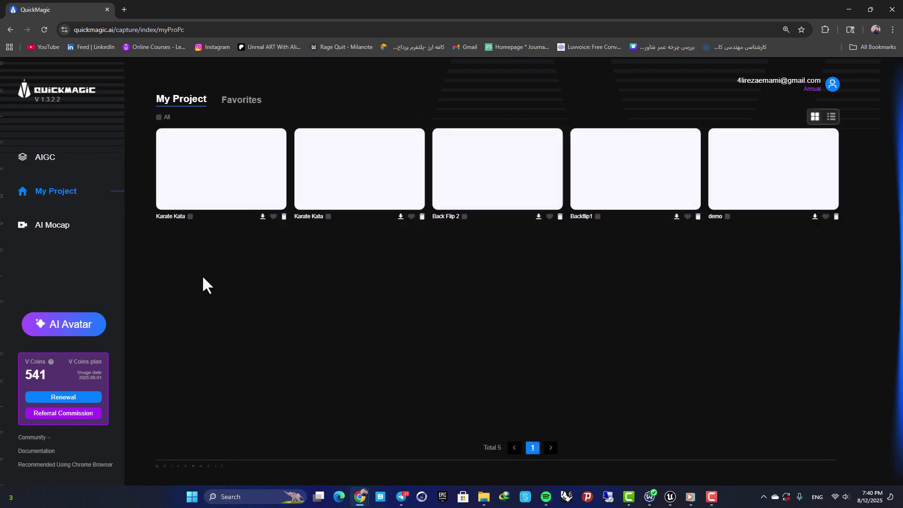
# - Import the Karate Kata video from the Desktop into AI Mocap
pyautogui.click(49, 231)
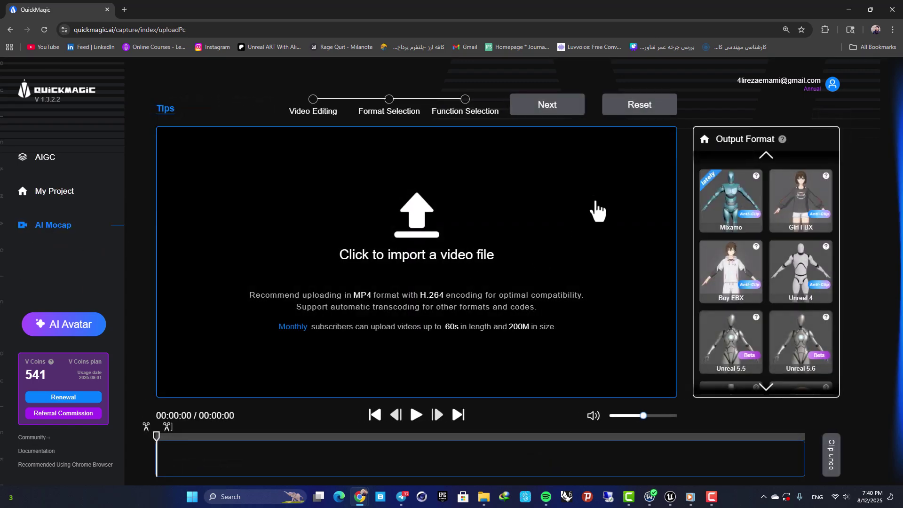
pyautogui.click(444, 200)
pyautogui.click(402, 108)
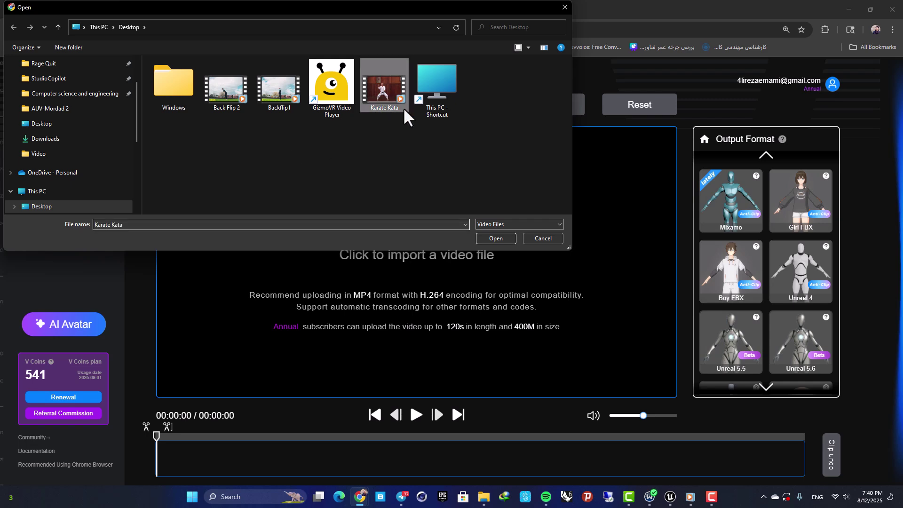
pyautogui.click(495, 242)
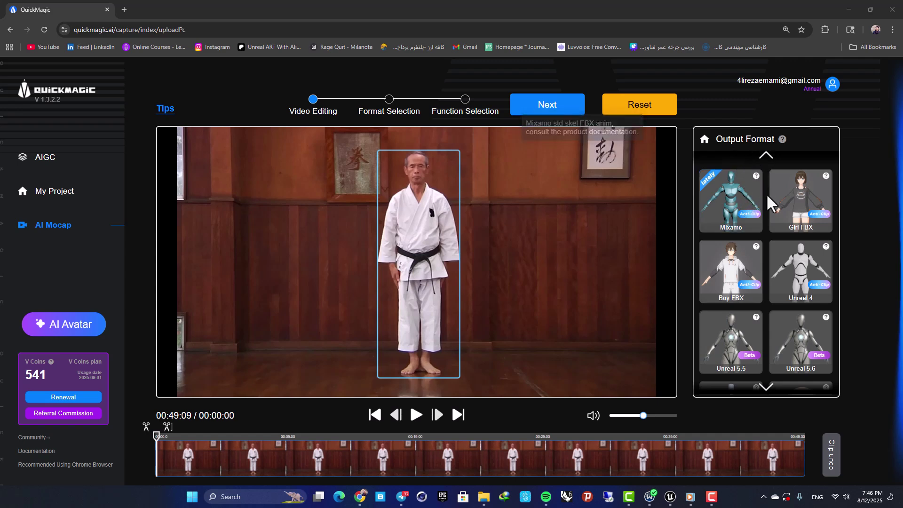
# - Look through the available output formats and assign Unreal 5.6 to the detected karate performer in the video
pyautogui.scroll(-3, 771, 244)
pyautogui.scroll(3, 772, 256)
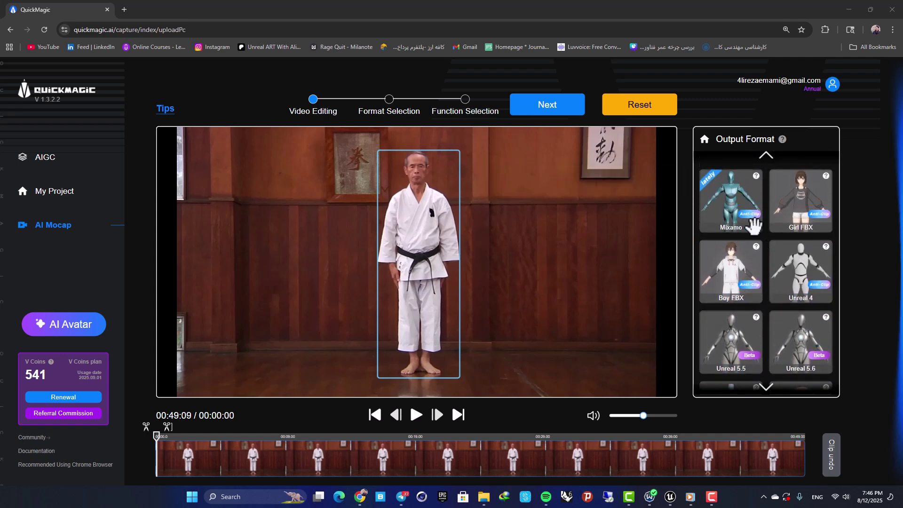
pyautogui.scroll(-2, 771, 225)
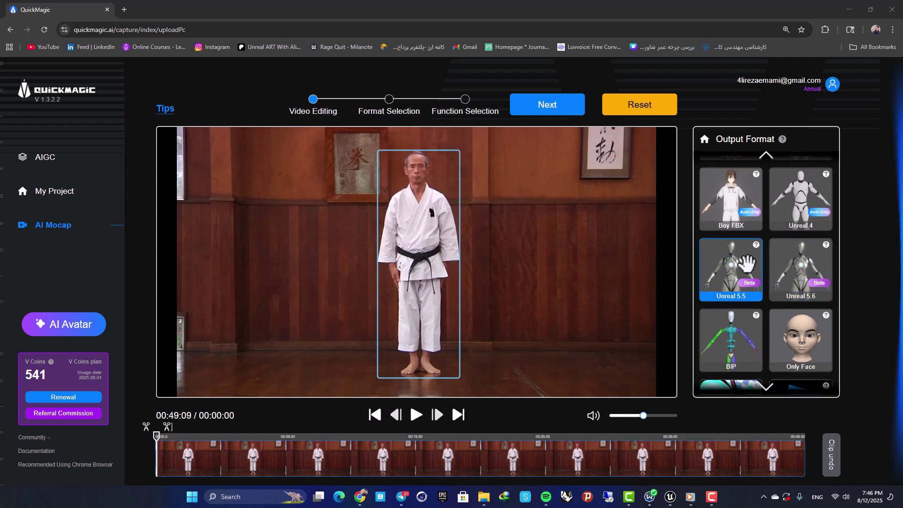
pyautogui.scroll(-4, 748, 265)
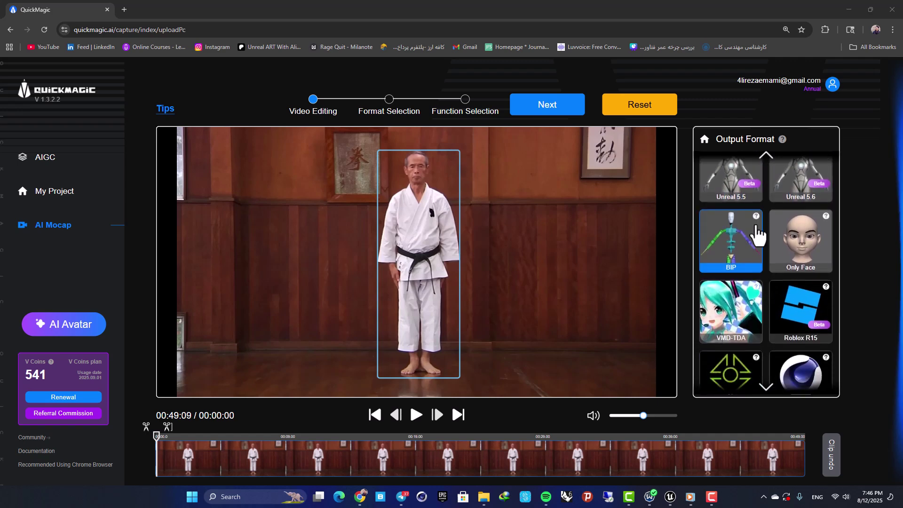
pyautogui.scroll(-2, 744, 226)
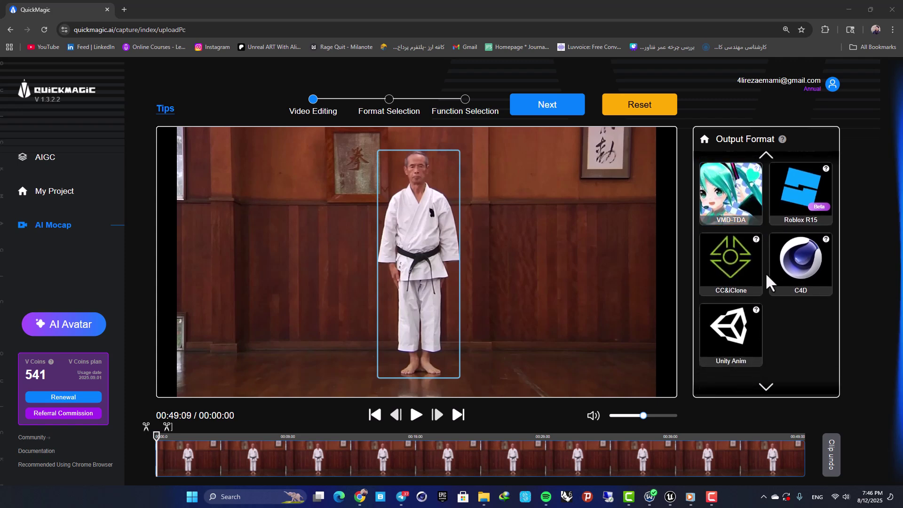
pyautogui.scroll(8, 781, 324)
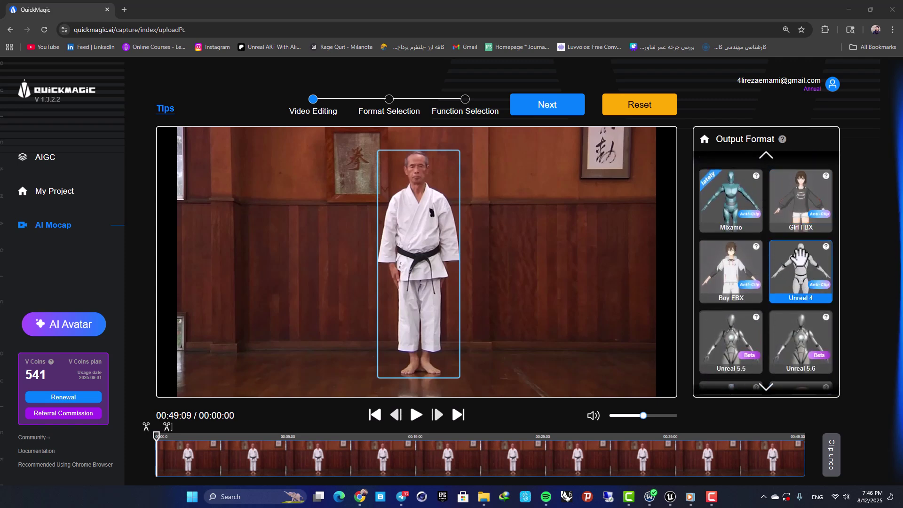
pyautogui.scroll(-2, 799, 254)
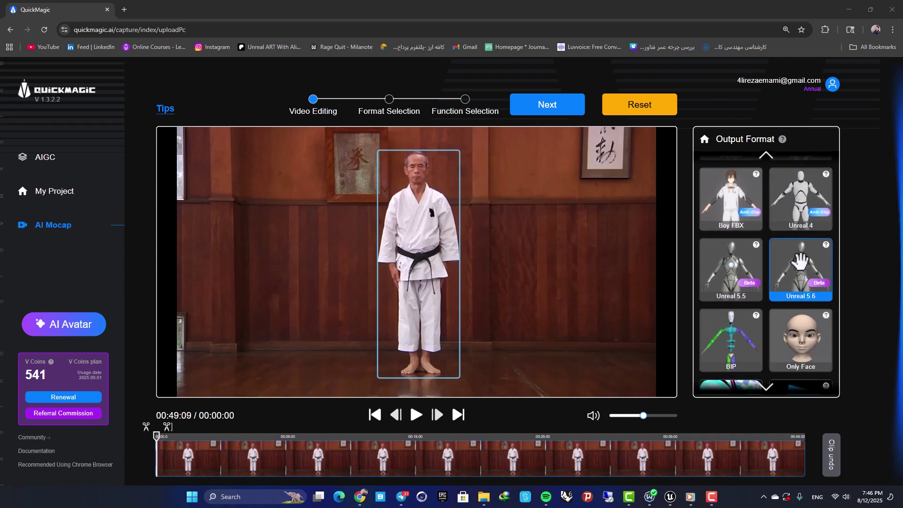
pyautogui.moveTo(800, 261); pyautogui.dragTo(431, 242)
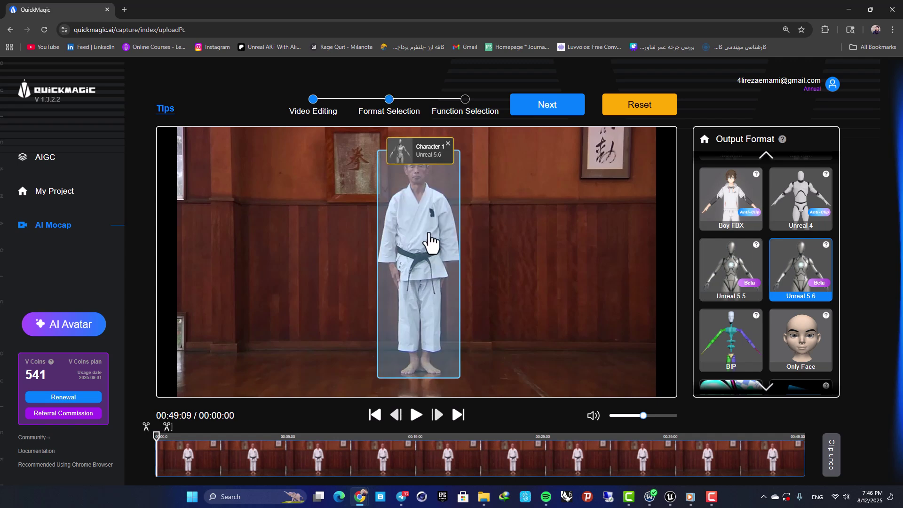
# - Generate the Karate Kata motion with the preset full-body and hand options, and open the newest Karate Kata project
pyautogui.click(548, 114)
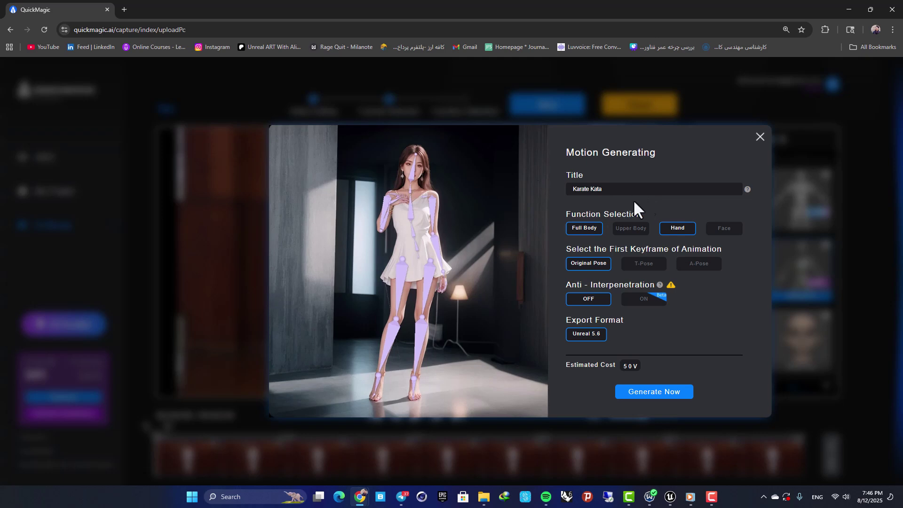
pyautogui.click(655, 395)
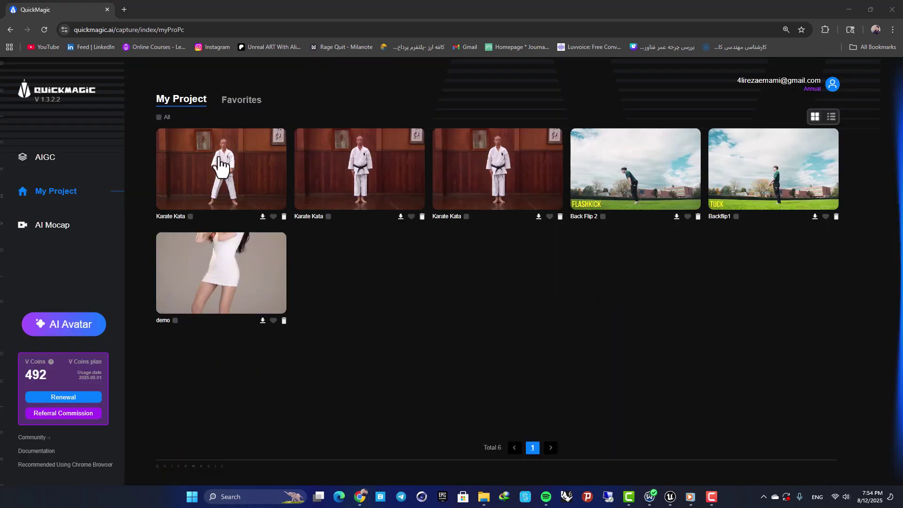
pyautogui.click(237, 155)
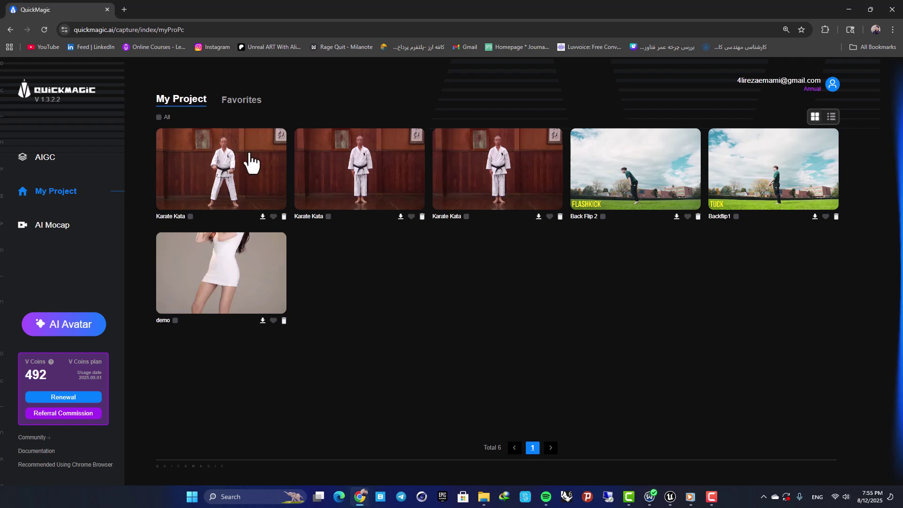
# - Review the newest Karate Kata motion from several angles against the source video and download it
pyautogui.click(254, 154)
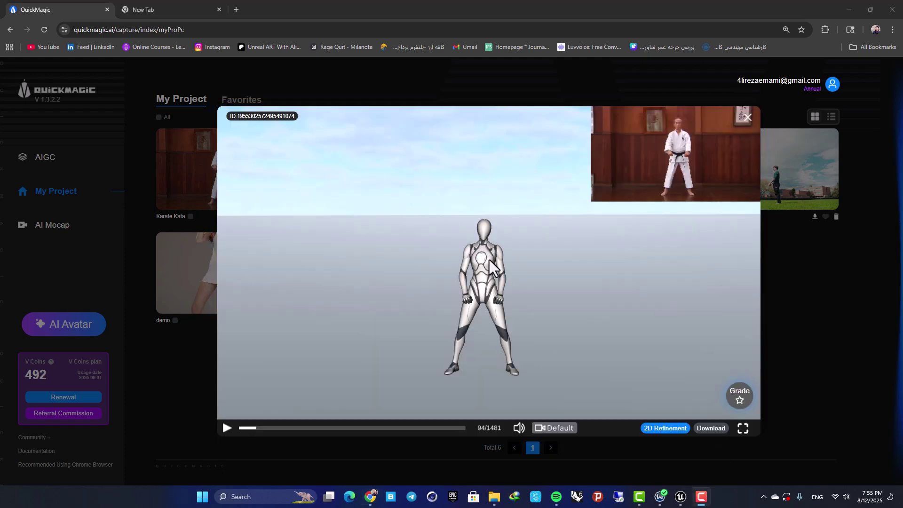
pyautogui.moveTo(489, 262); pyautogui.dragTo(452, 316)
pyautogui.moveTo(314, 375); pyautogui.dragTo(316, 318)
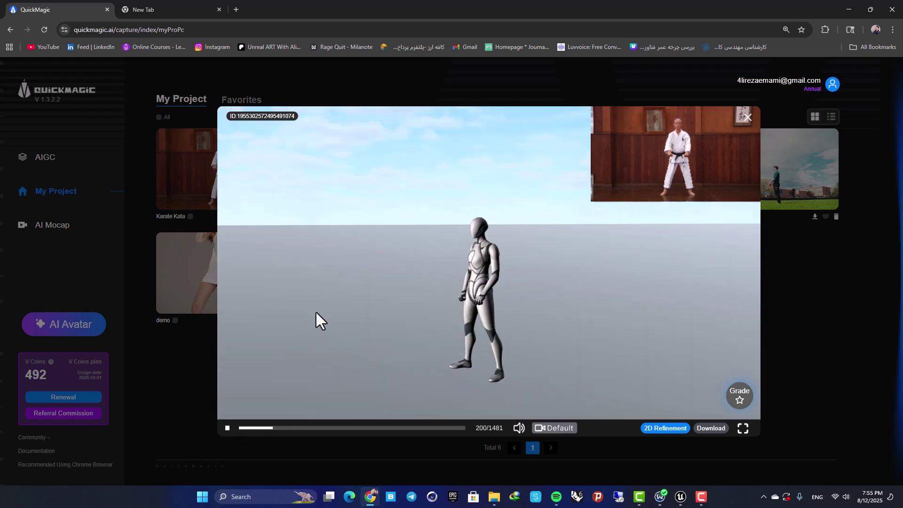
pyautogui.moveTo(453, 316); pyautogui.dragTo(596, 151)
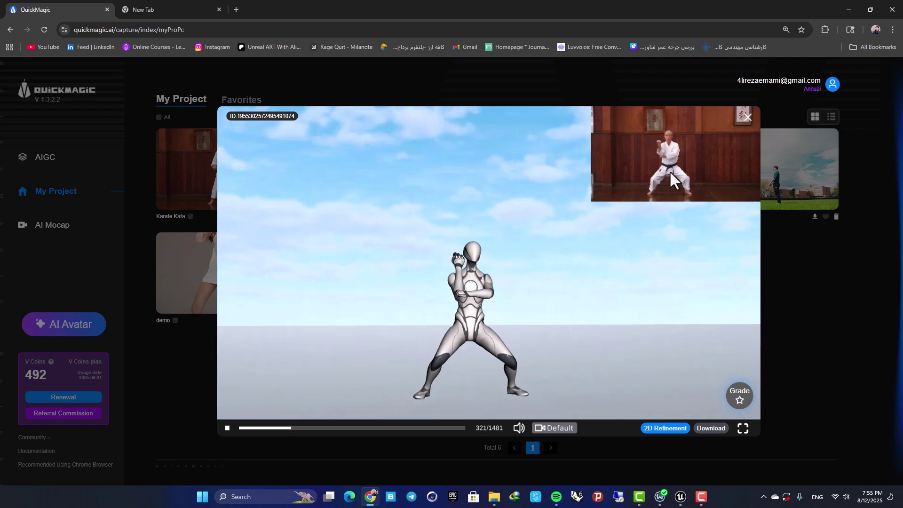
pyautogui.moveTo(618, 198); pyautogui.dragTo(510, 275)
pyautogui.moveTo(472, 325); pyautogui.dragTo(478, 312)
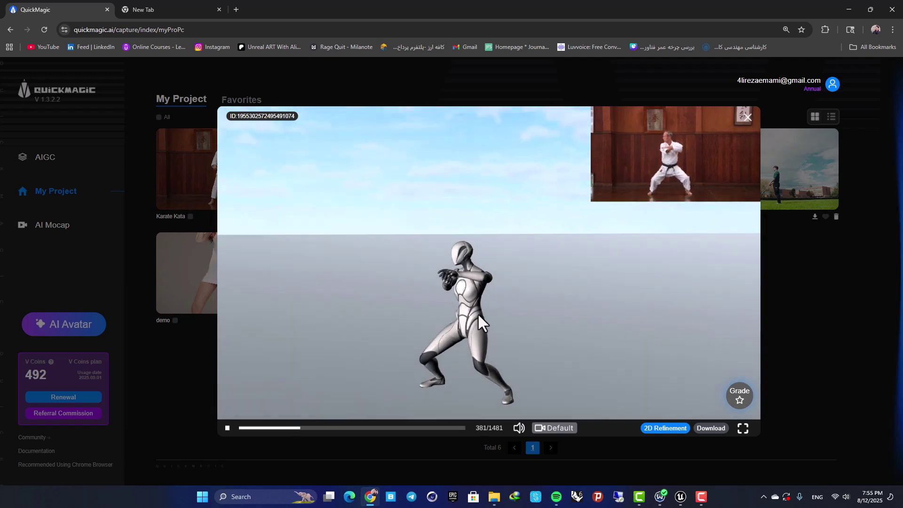
pyautogui.moveTo(504, 346); pyautogui.dragTo(407, 349)
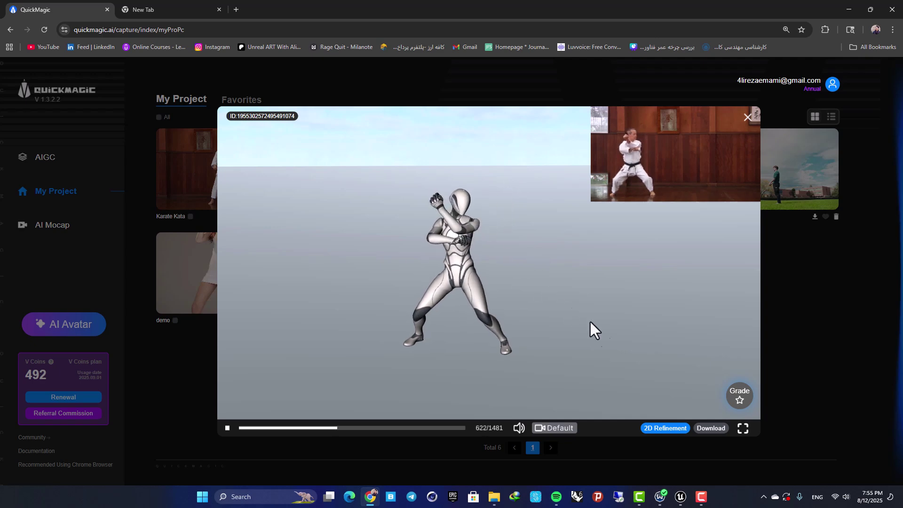
pyautogui.click(705, 428)
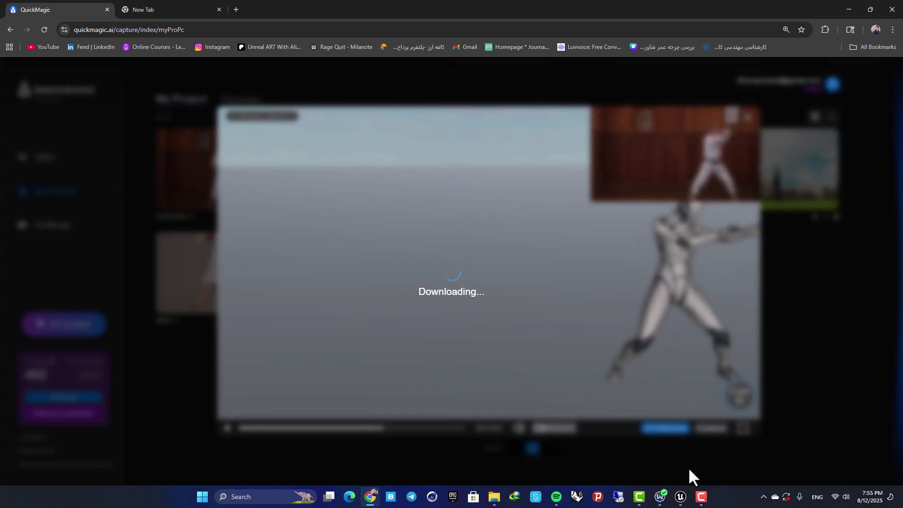
# - Switch to Unreal Engine and look over the KarateKata folder's assets and the mannequin and ninja in the level
pyautogui.click(681, 498)
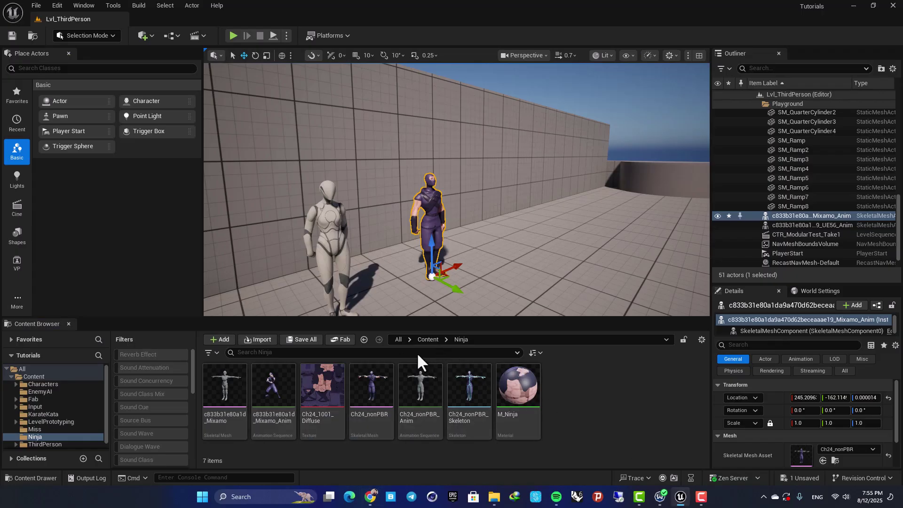
pyautogui.click(429, 341)
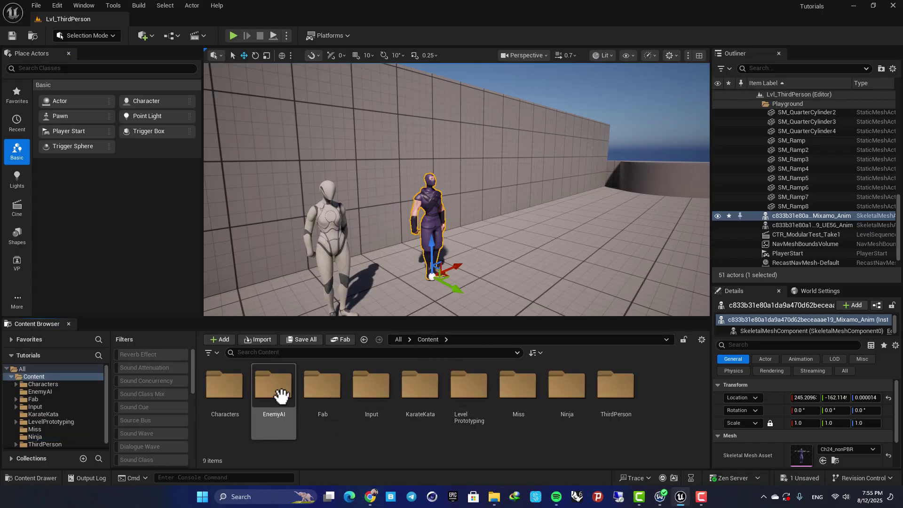
pyautogui.doubleClick(430, 390)
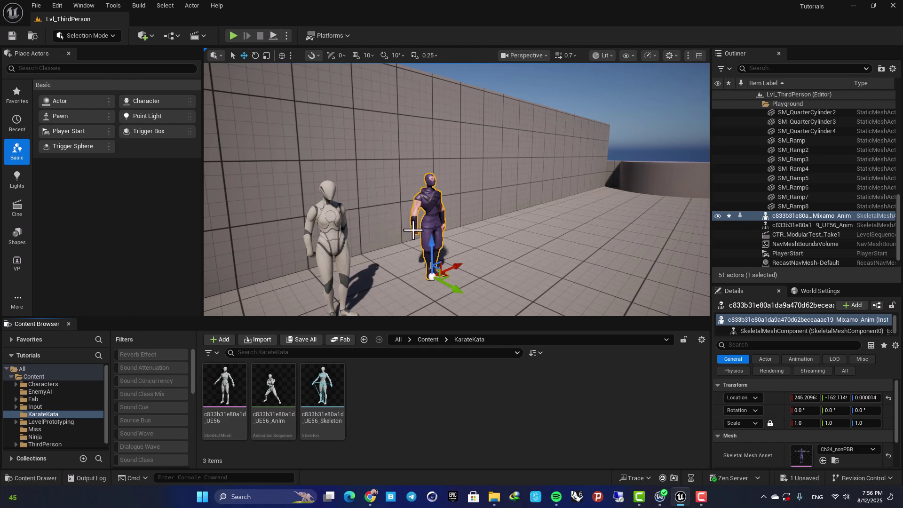
pyautogui.press('f')
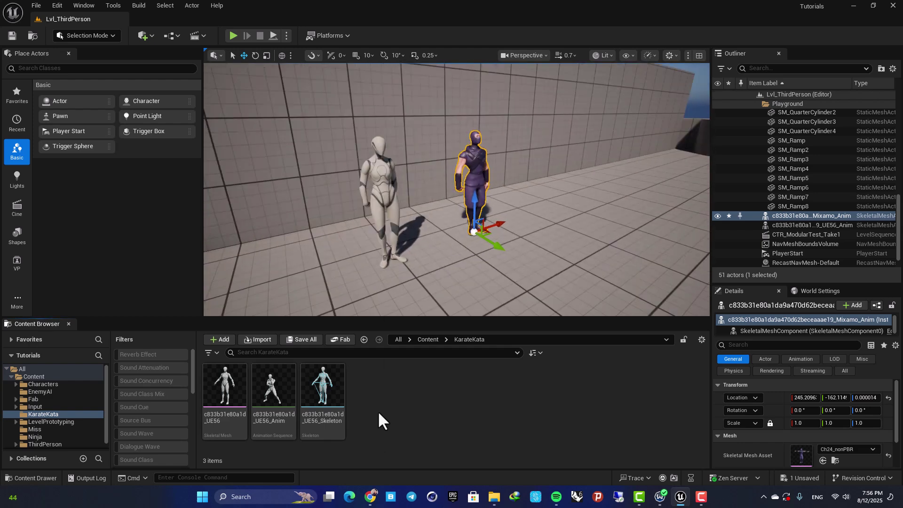
pyautogui.hotkey('alt', 'Left')
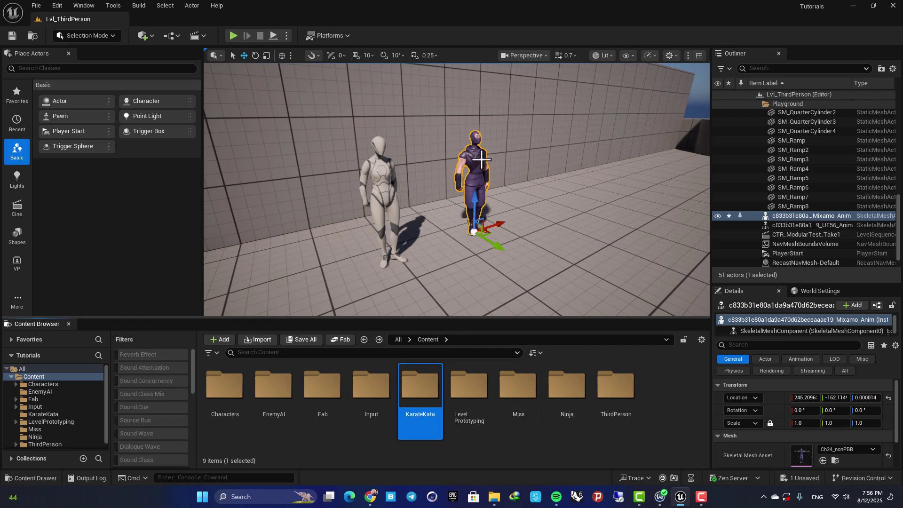
pyautogui.moveTo(484, 172); pyautogui.dragTo(554, 197, button='right')
pyautogui.moveTo(473, 224); pyautogui.dragTo(491, 242, button='right')
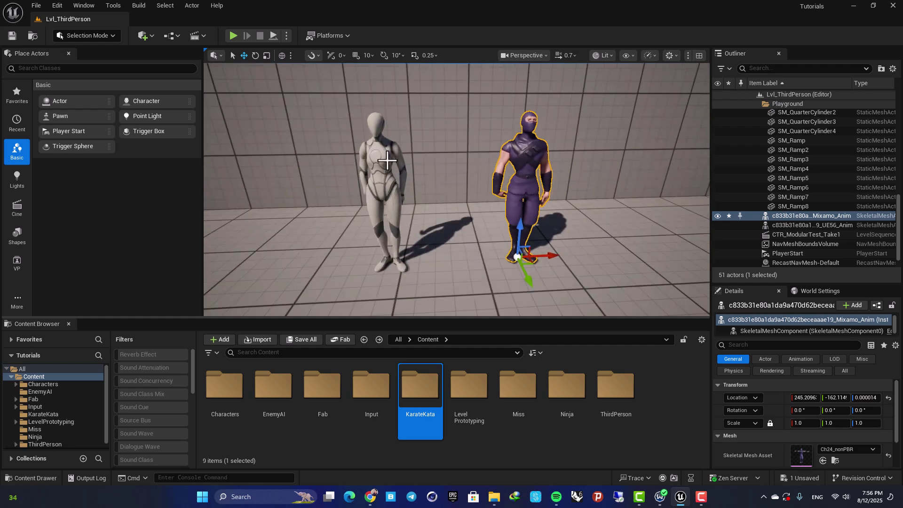
# - Select the mannequin in the level and preview the UE56_Anim animation sequence from the KarateKata folder, closing its editor when done
pyautogui.click(388, 161)
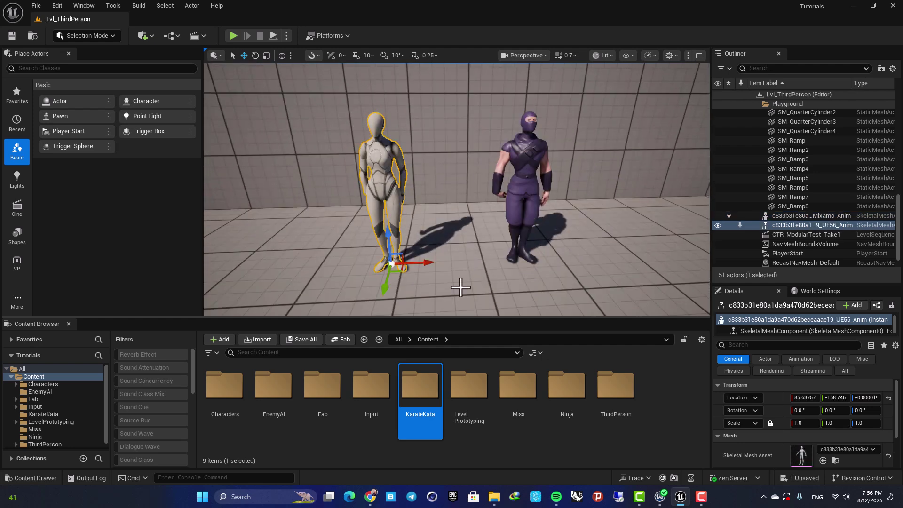
pyautogui.doubleClick(413, 383)
pyautogui.doubleClick(285, 383)
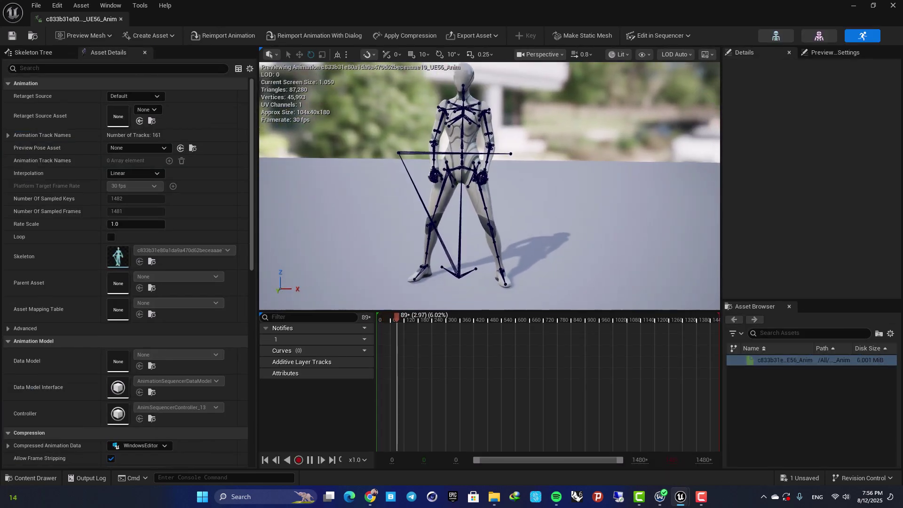
pyautogui.moveTo(431, 186); pyautogui.dragTo(385, 158, button='right')
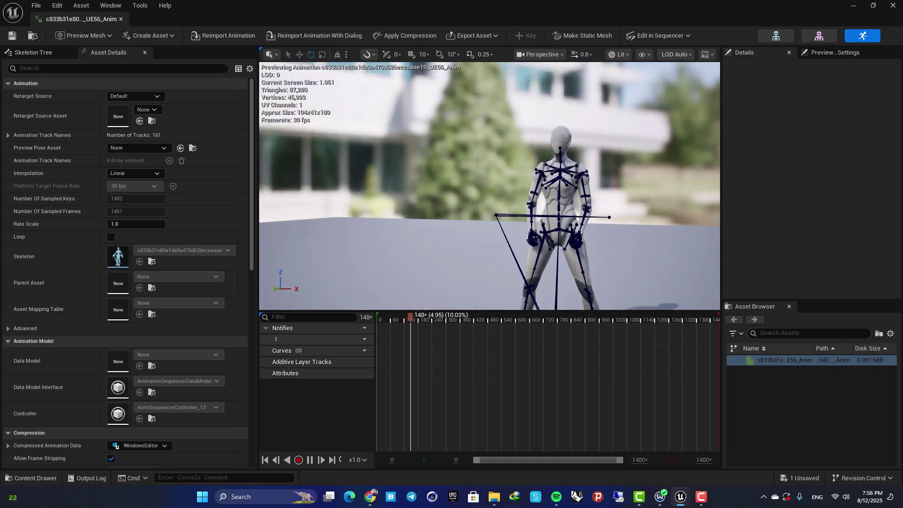
pyautogui.middleClick(71, 22)
# - Play the level to watch the mannequin and ninja perform the kata in full screen, and return to the normal editor view
pyautogui.moveTo(429, 209); pyautogui.dragTo(565, 240, button='right')
pyautogui.click(234, 35)
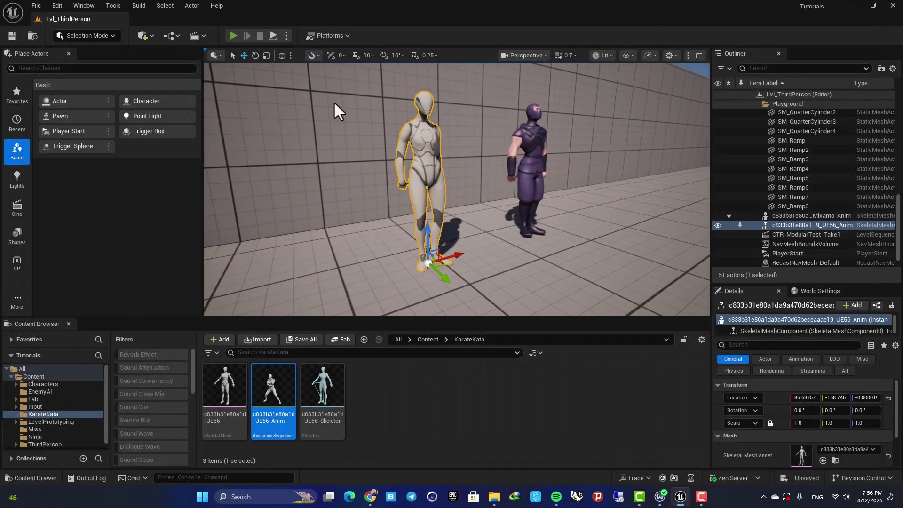
pyautogui.click(337, 108)
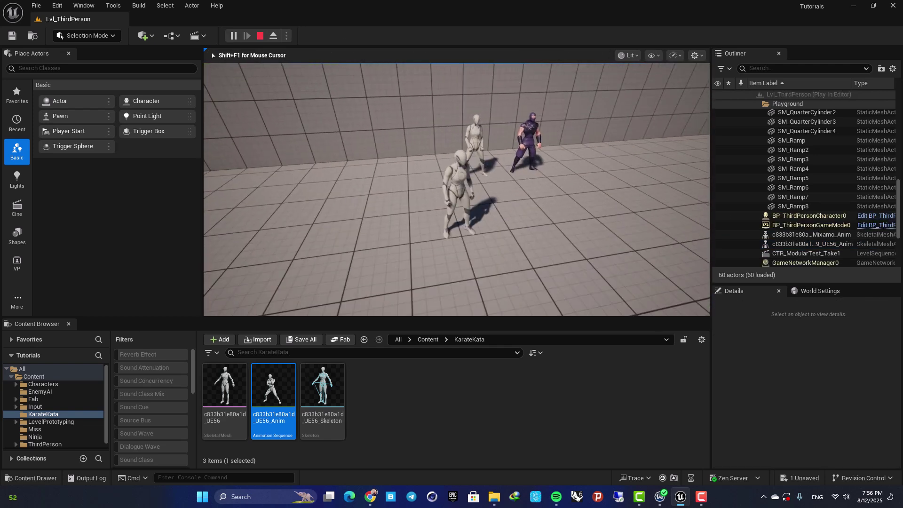
pyautogui.press('F11')
pyautogui.press('Escape')
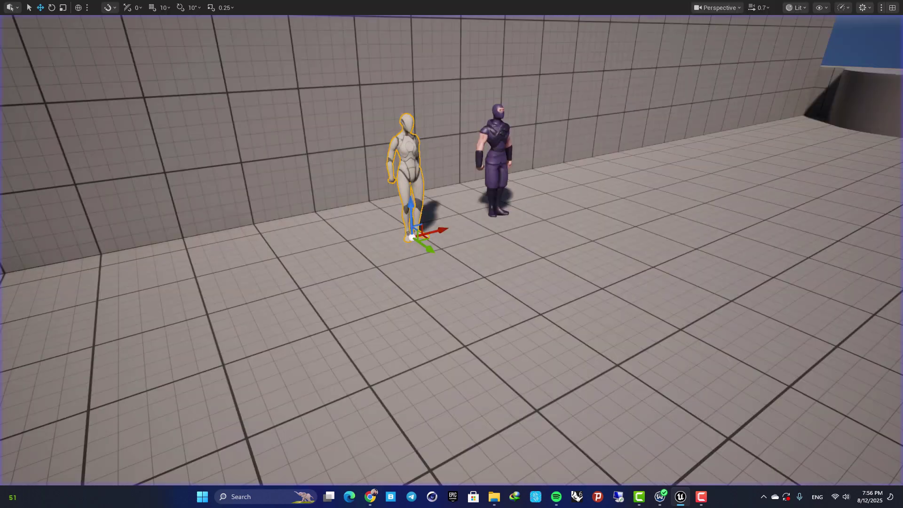
pyautogui.moveTo(476, 210)
pyautogui.mouseDown(button='right')
pyautogui.moveTo(452, 236)
pyautogui.moveTo(482, 203)
pyautogui.mouseUp(button='right')
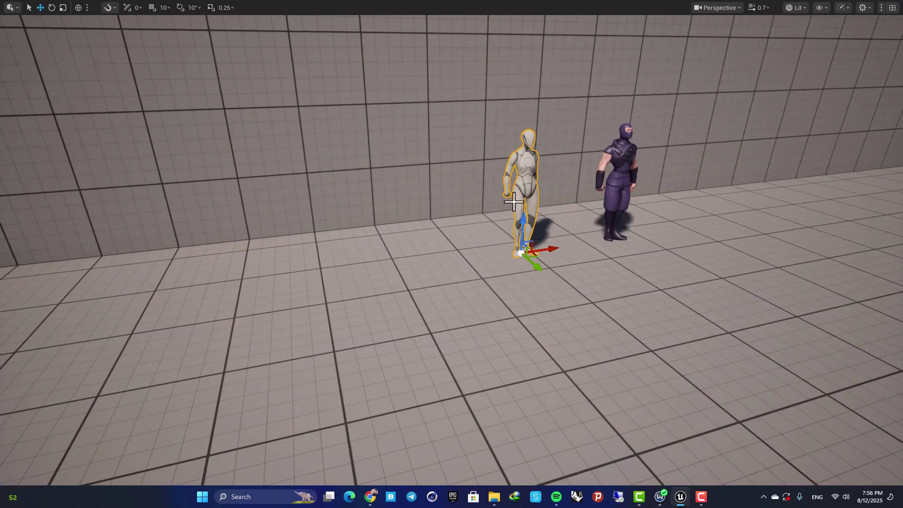
pyautogui.press('F11')
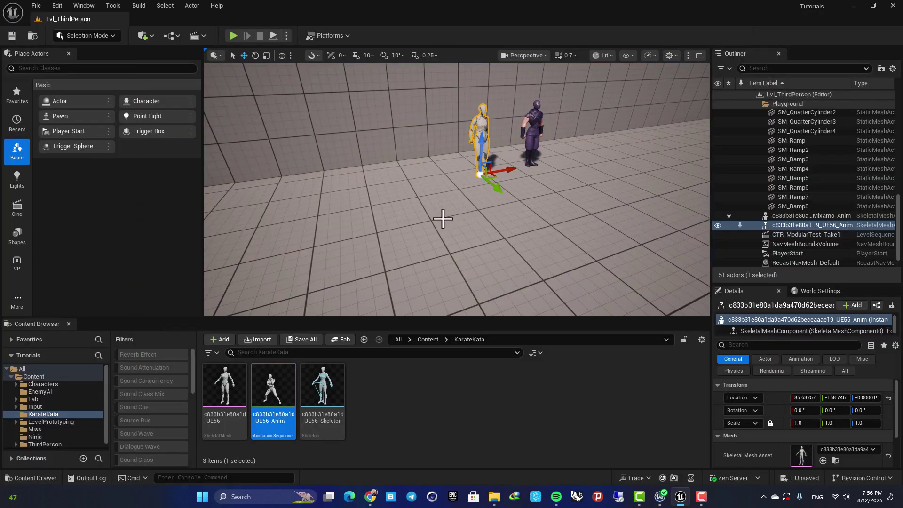
pyautogui.moveTo(442, 219); pyautogui.dragTo(443, 219, button='right')
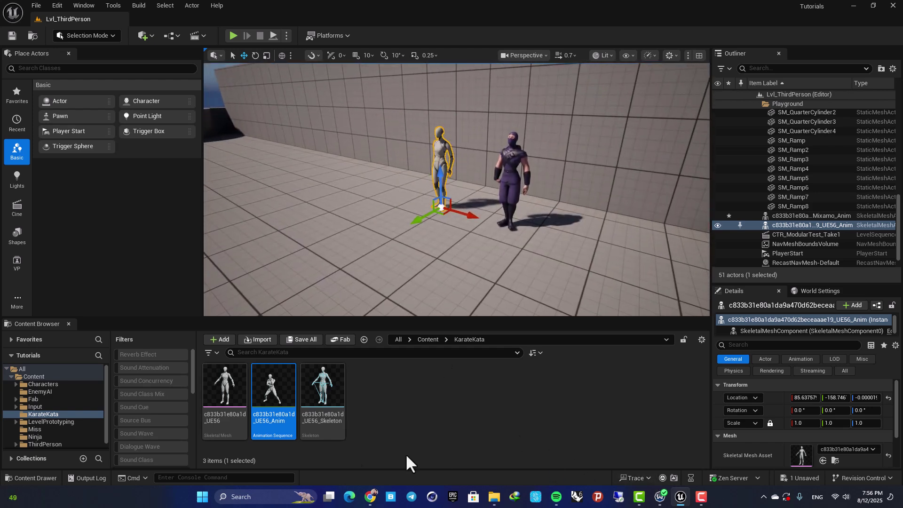
# - Return to QuickMagic in Chrome, leave the motion preview, and load a video into AI Avatar's Dancing Image page
pyautogui.click(370, 497)
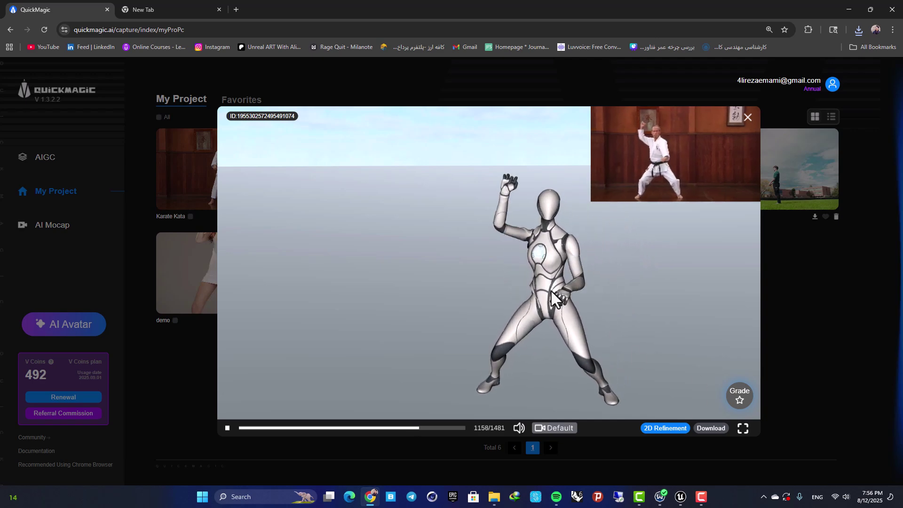
pyautogui.click(748, 118)
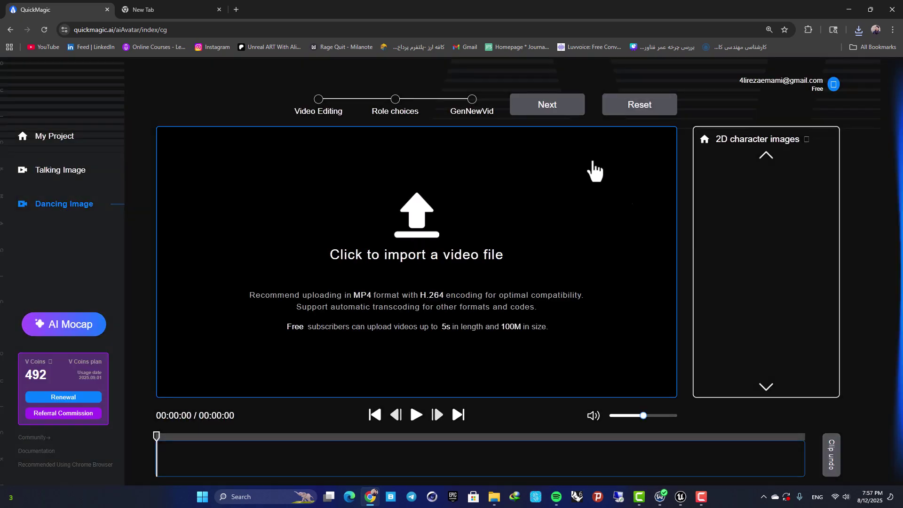
pyautogui.click(624, 211)
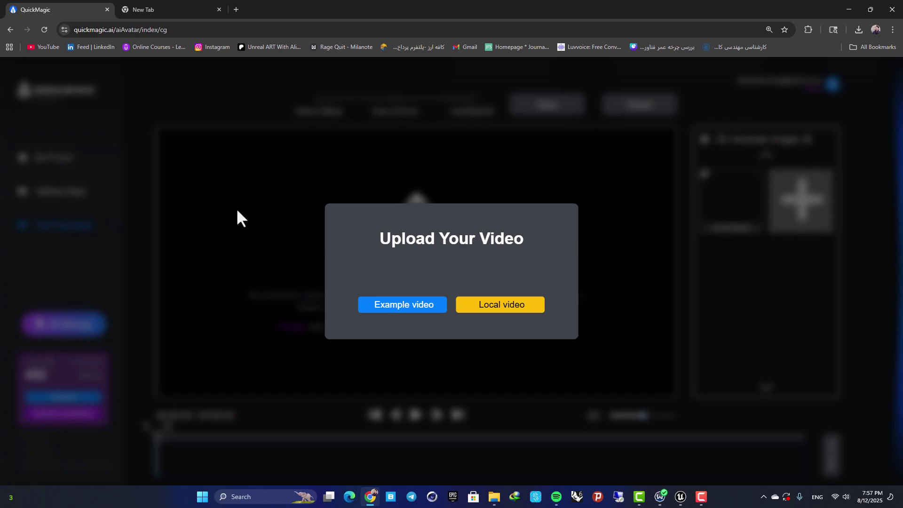
pyautogui.click(461, 305)
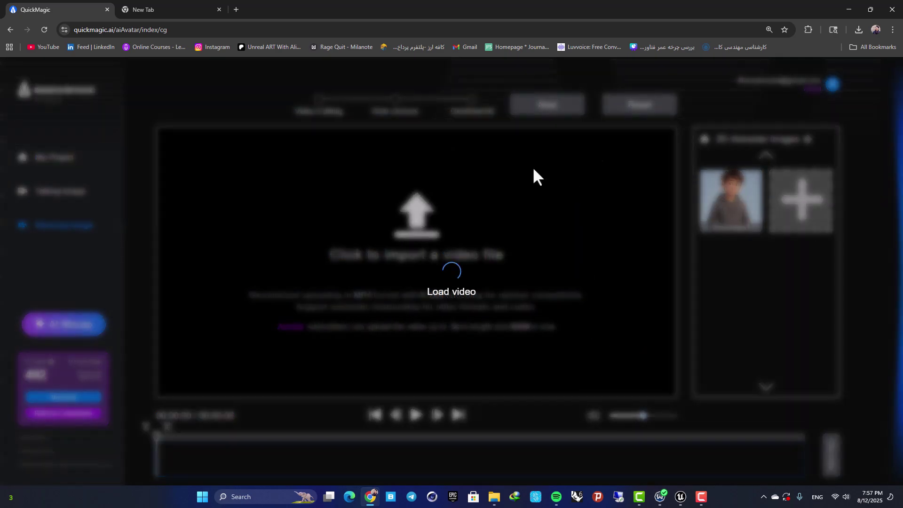